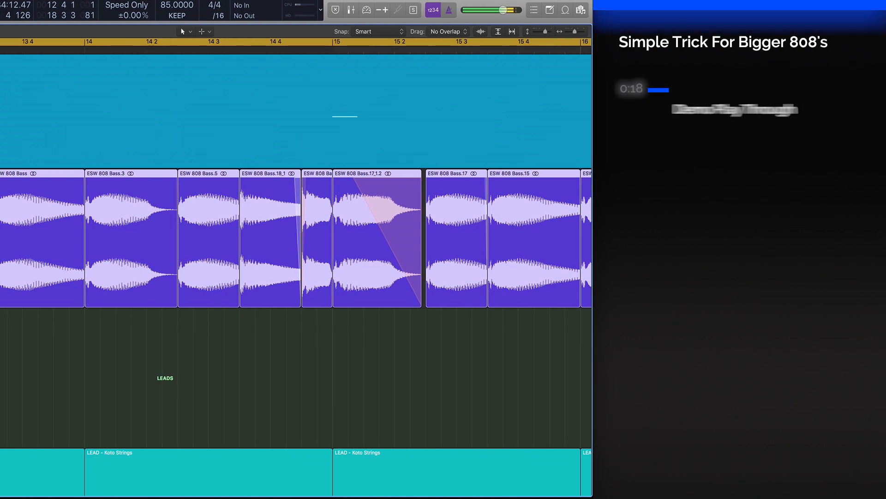
- Audition the Sub Bass track soloed and back in the full mix, and stop playback
left_click(8, 184)
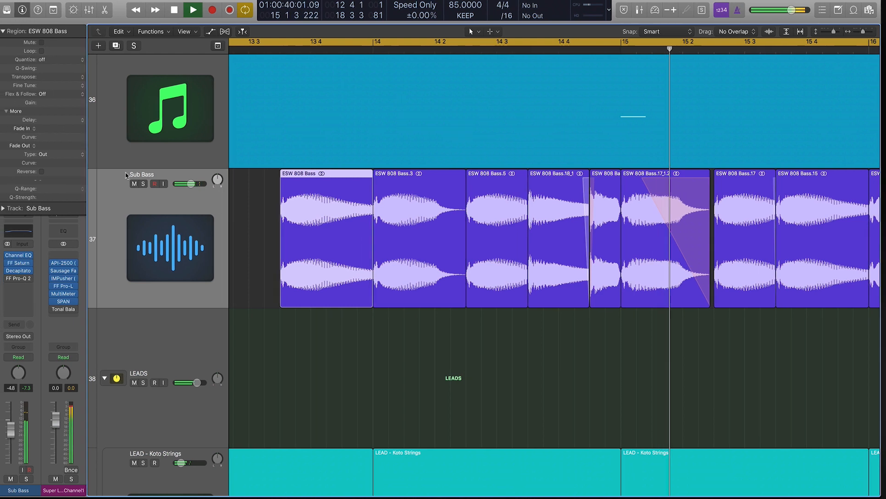
left_click(55, 184)
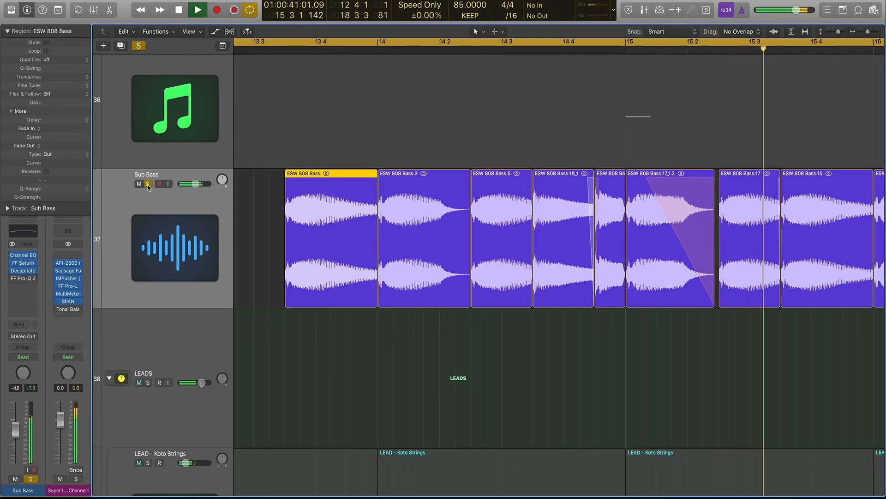
left_click(148, 184)
key("space")
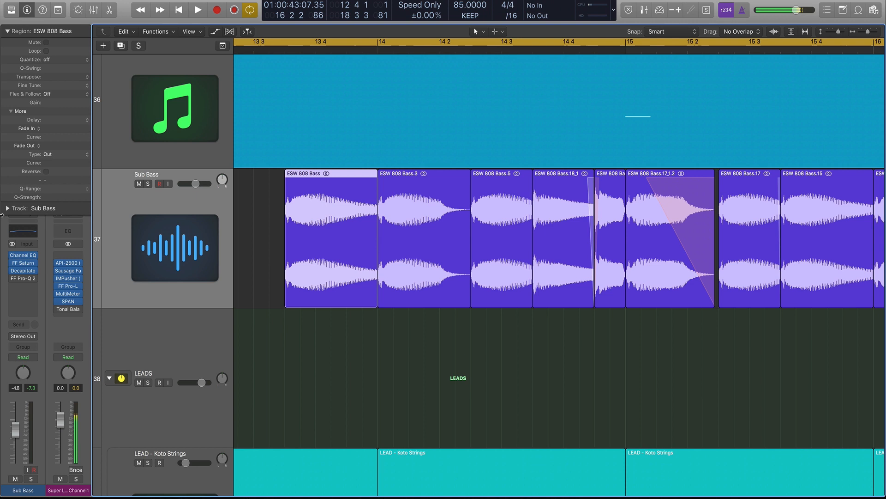
- Select the Sub Bass track's regions and capture the soloed bass spectrum with Hold in the Super Loud channel's SPAN analyzer
left_click(167, 202)
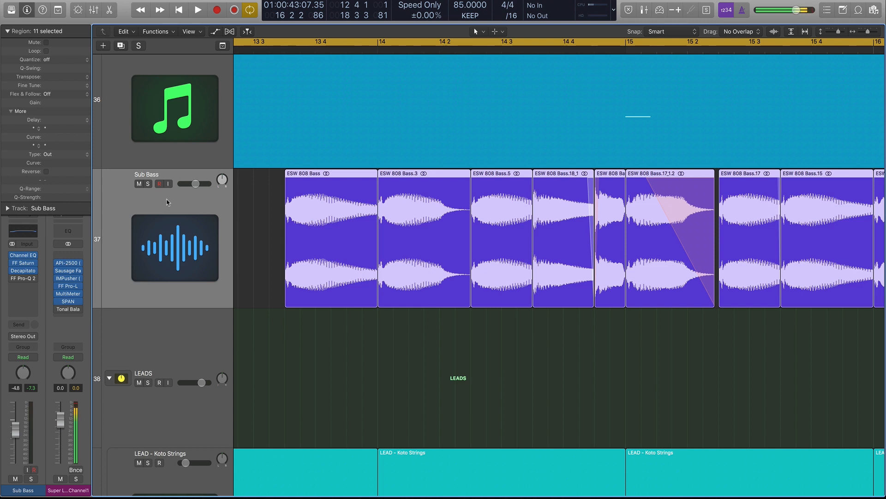
scroll(167, 202, "up", 1)
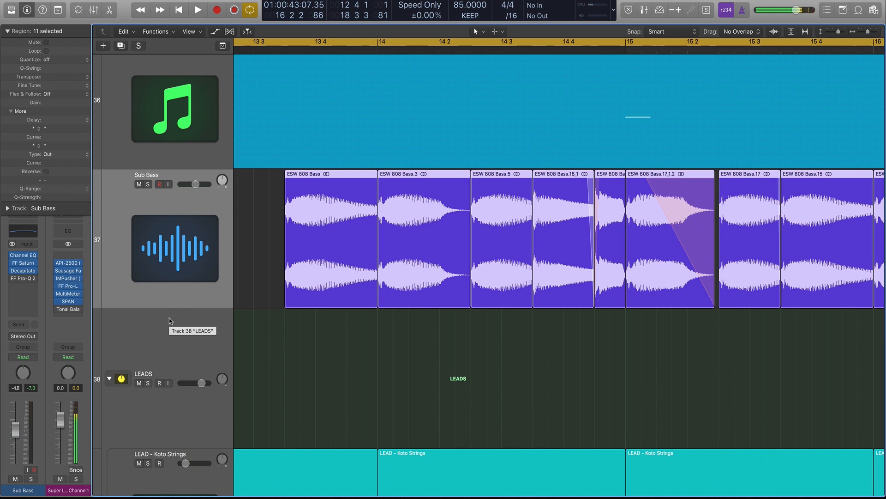
left_click(68, 301)
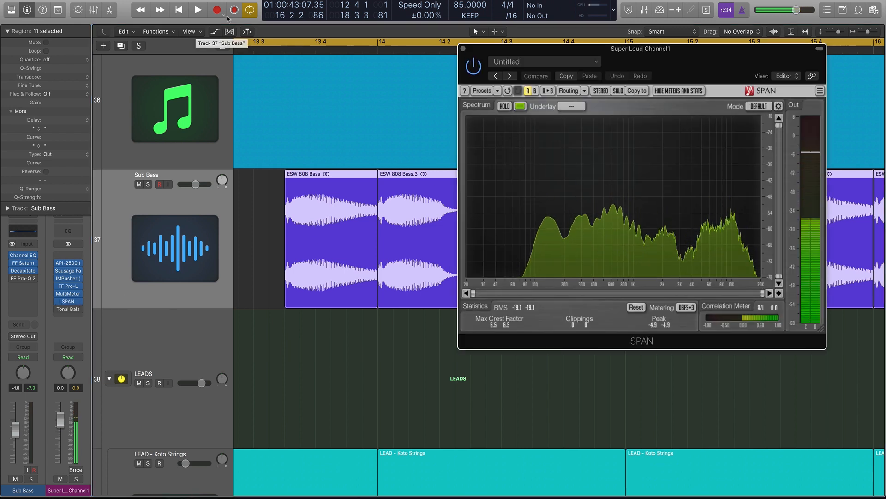
left_click(289, 42)
left_click(277, 196)
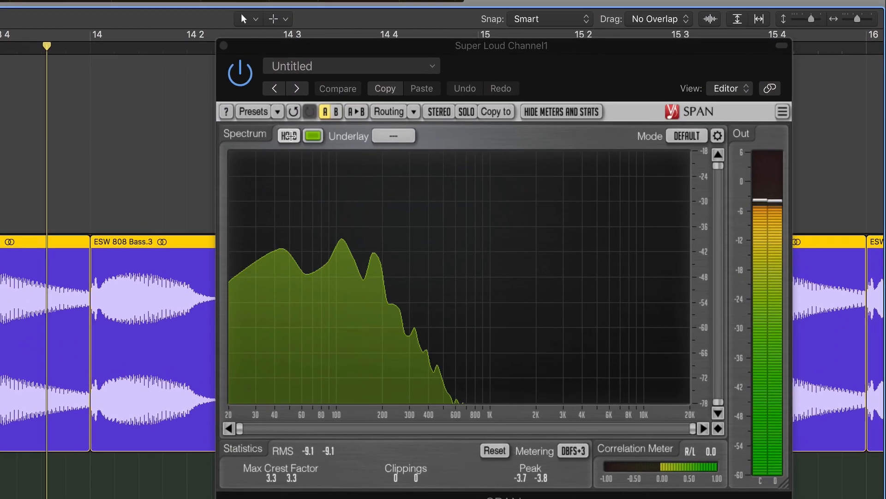
left_click(289, 135)
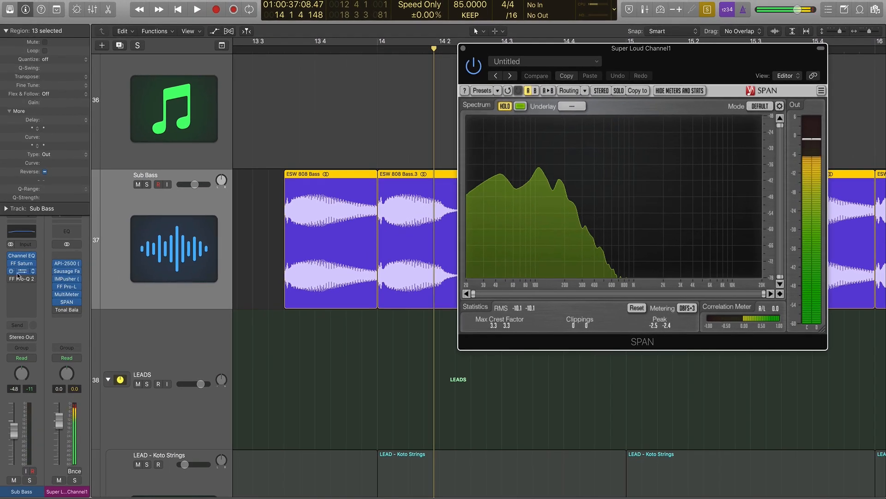
left_click(463, 48)
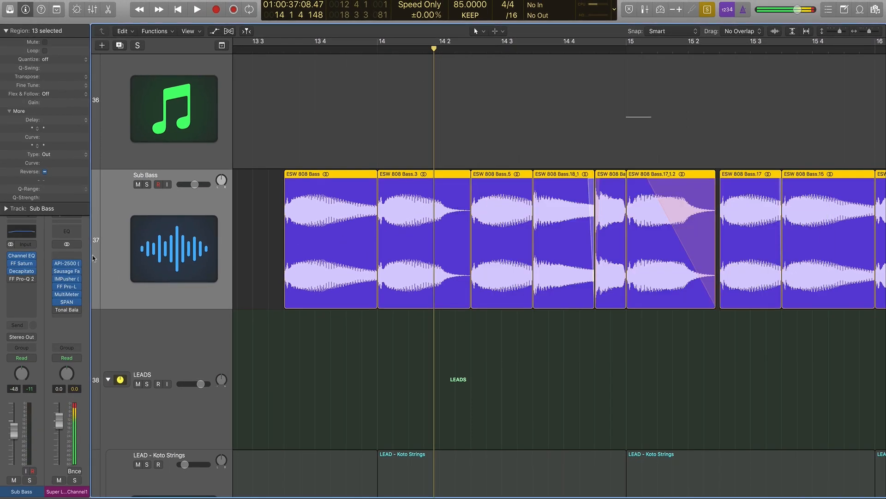
- Open FF Saturn on the Sub Bass track and show the settings of its middle band
left_click(22, 264)
left_click_drag(457, 44, 630, 121)
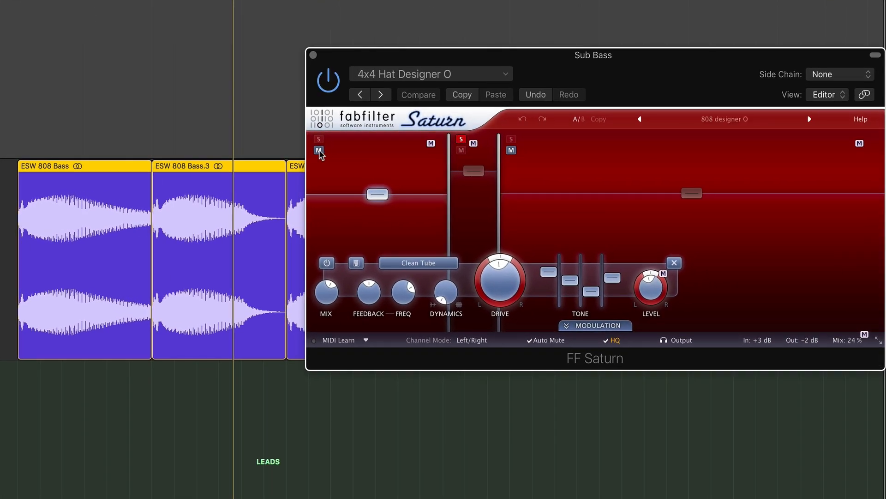
left_click(471, 162)
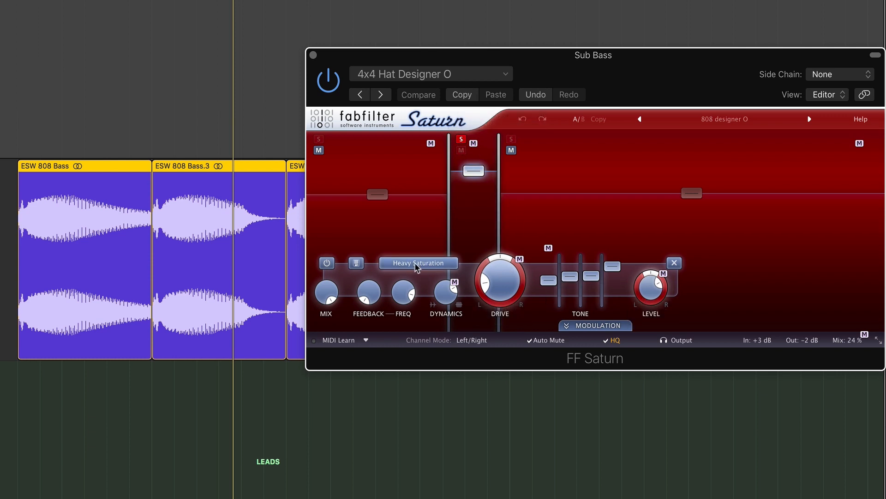
mouse_move(427, 268)
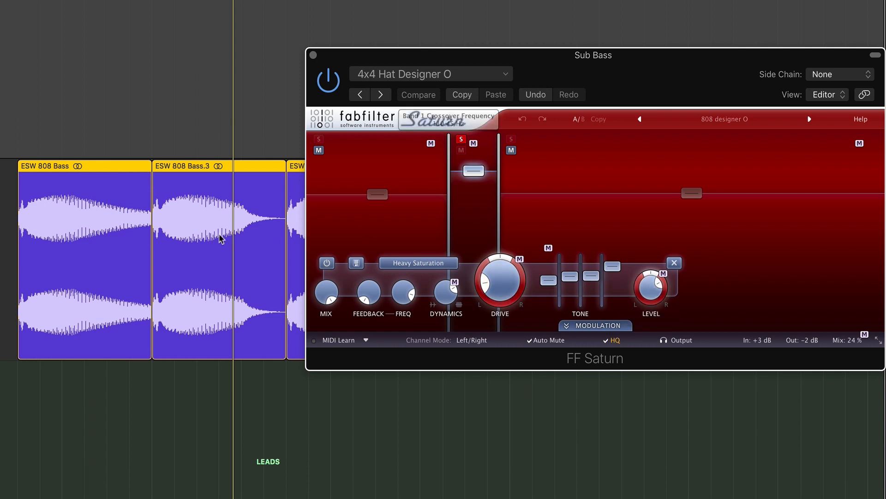
- Play the 808 while toggling the FF Saturn plug-in off and back on to compare the sound
key("space")
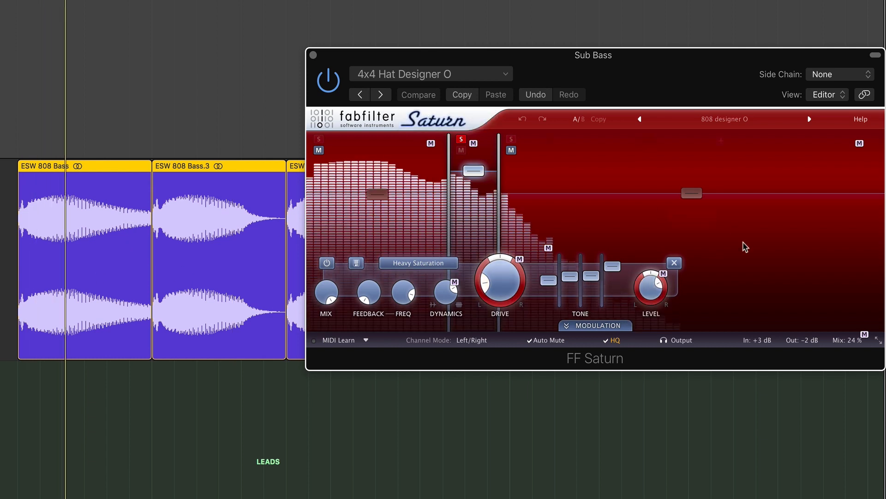
left_click(329, 81)
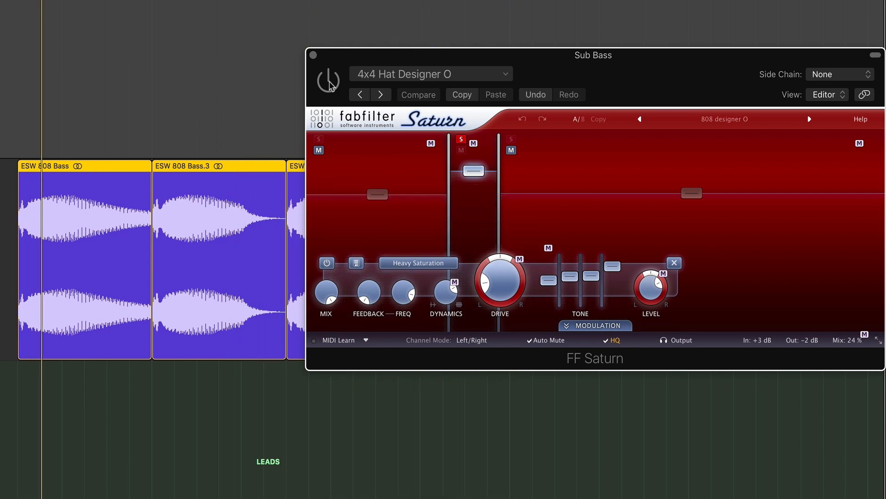
left_click(329, 81)
key("space")
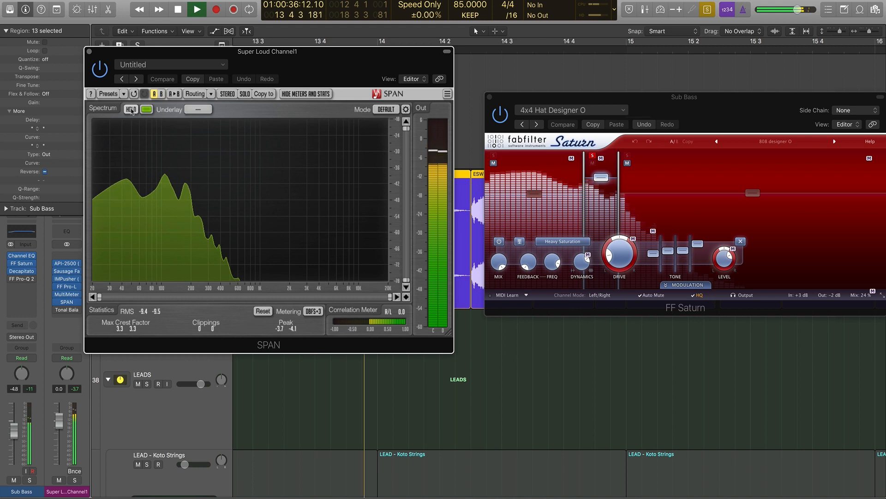
- Capture the bass spectrum with Hold in SPAN, once with FF Saturn enabled and once with it bypassed
left_click(131, 110)
key("space")
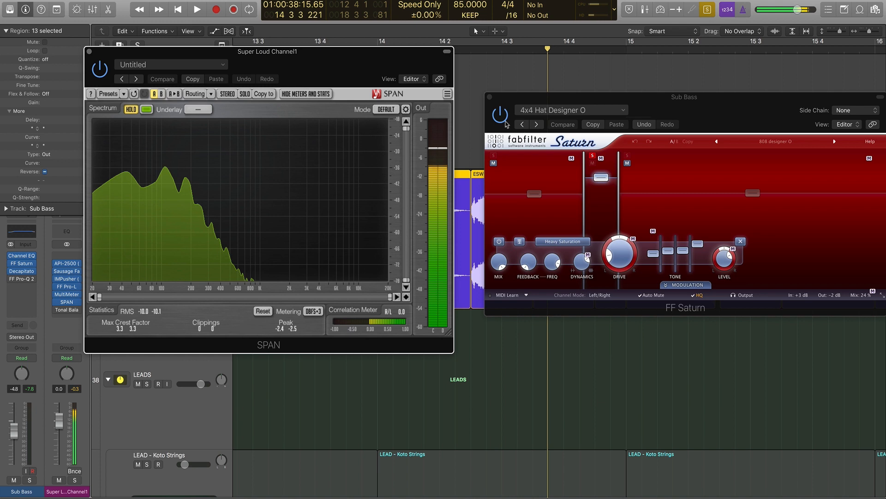
left_click(132, 110)
key("space")
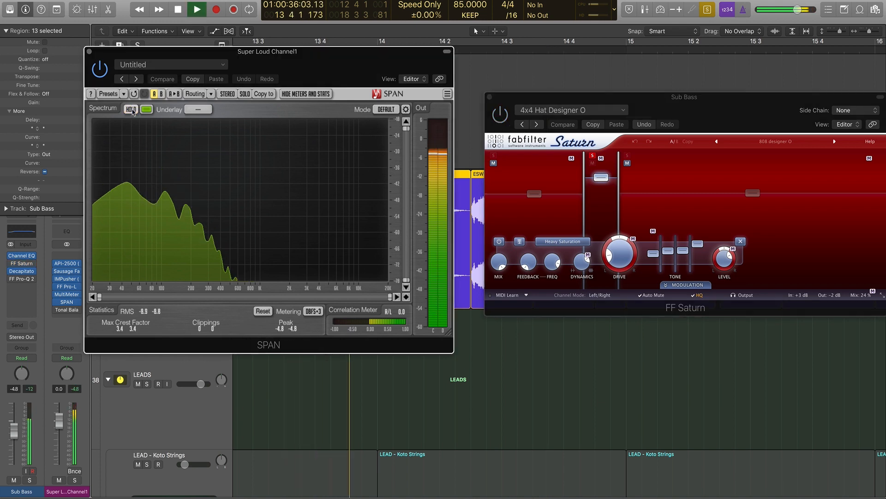
left_click(131, 109)
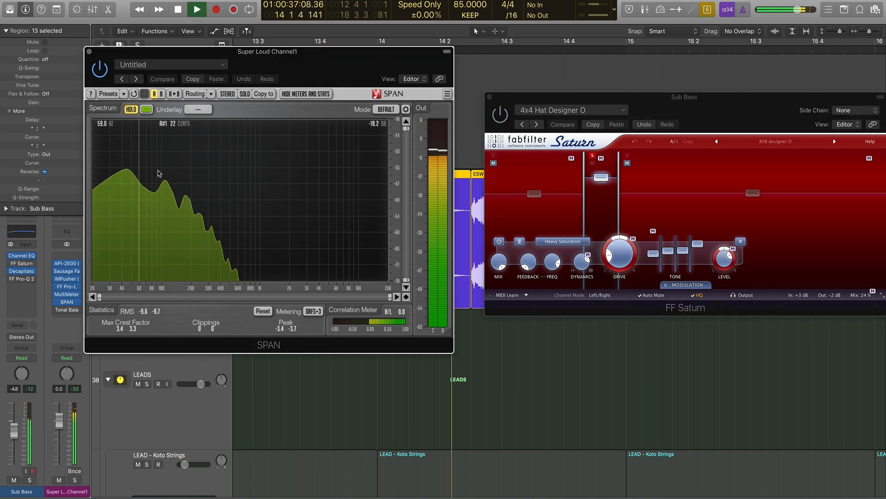
key("space")
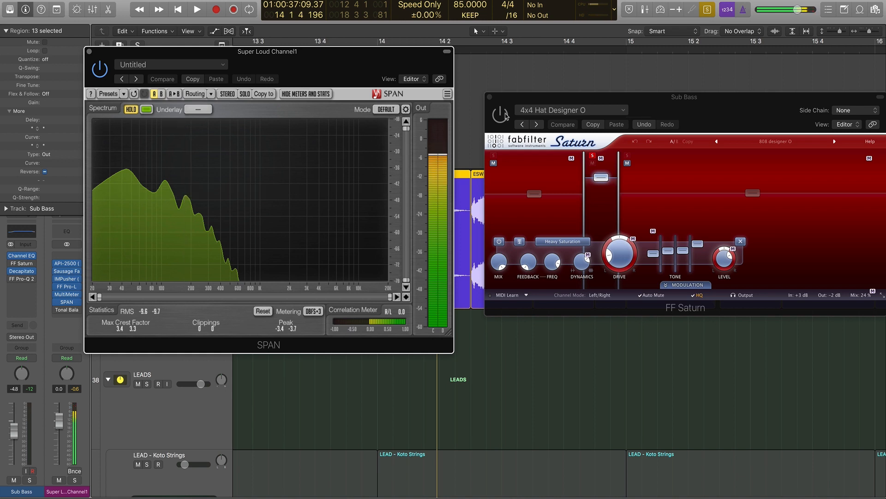
- Re-enable FF Saturn, capture a fresh held bass spectrum in SPAN, and close the analyzer
left_click(505, 114)
left_click(132, 110)
key("space")
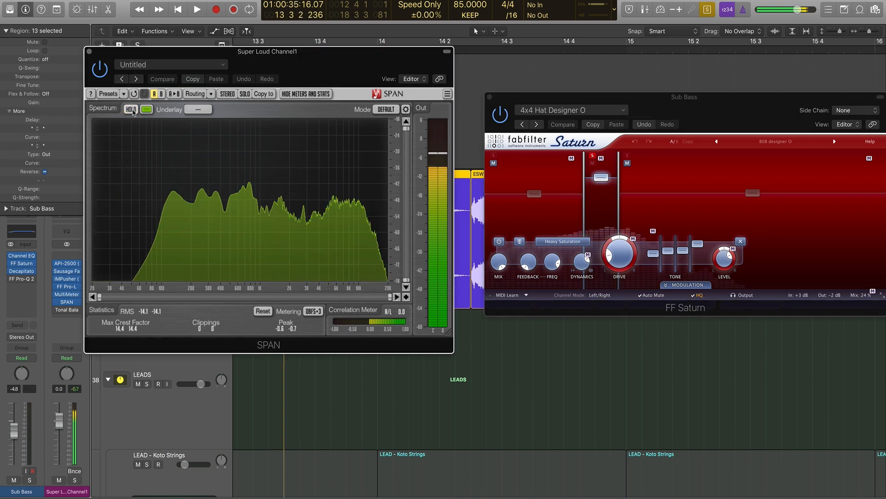
left_click(131, 110)
key("space")
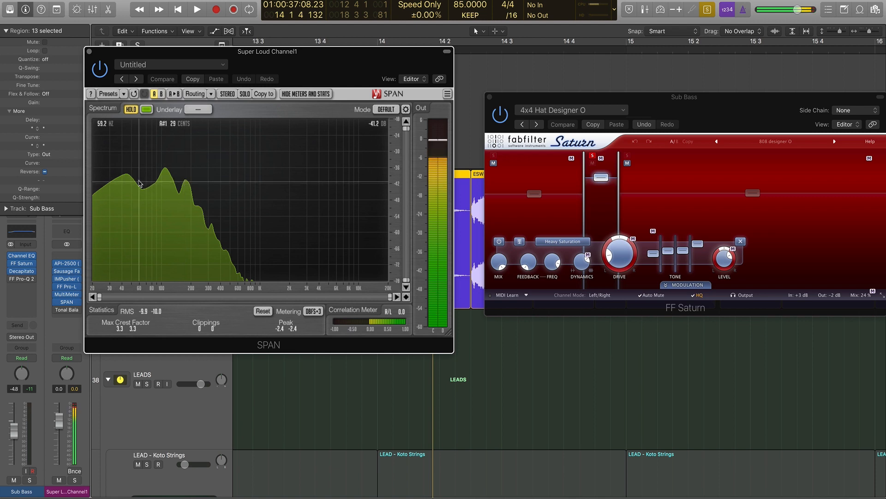
left_click(89, 52)
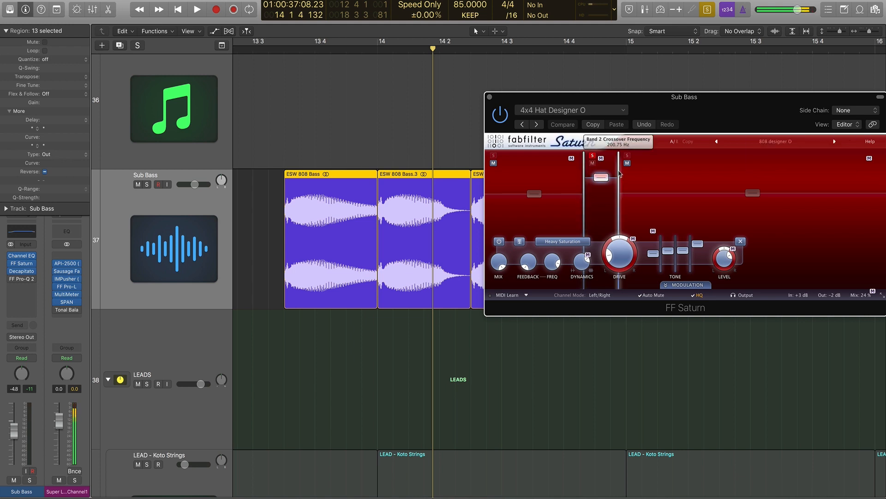
- Open FF Pro-Q 2 on the Sub Bass track, inspect its 110 Hz bell band, and close it
left_click(21, 279)
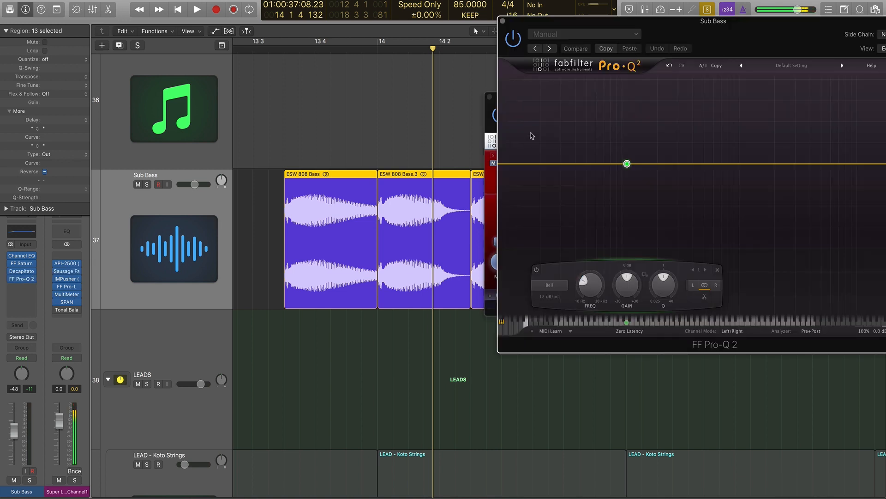
left_click_drag(576, 24, 141, 48)
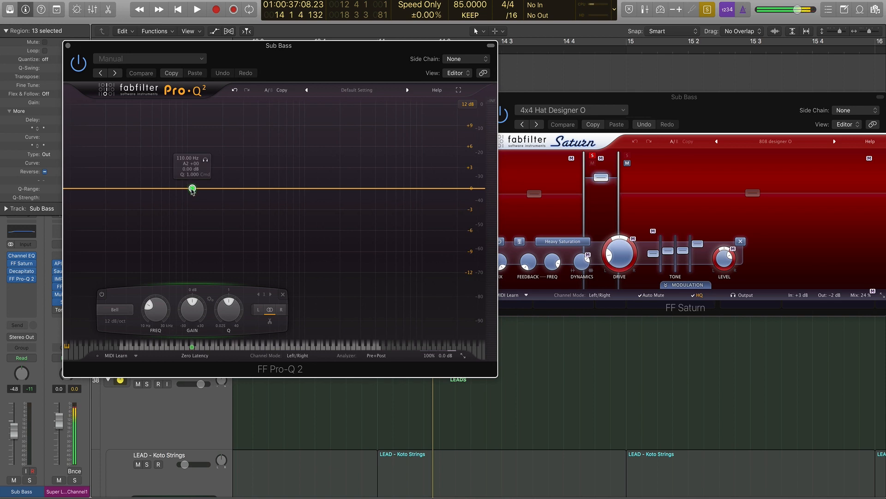
left_click(67, 45)
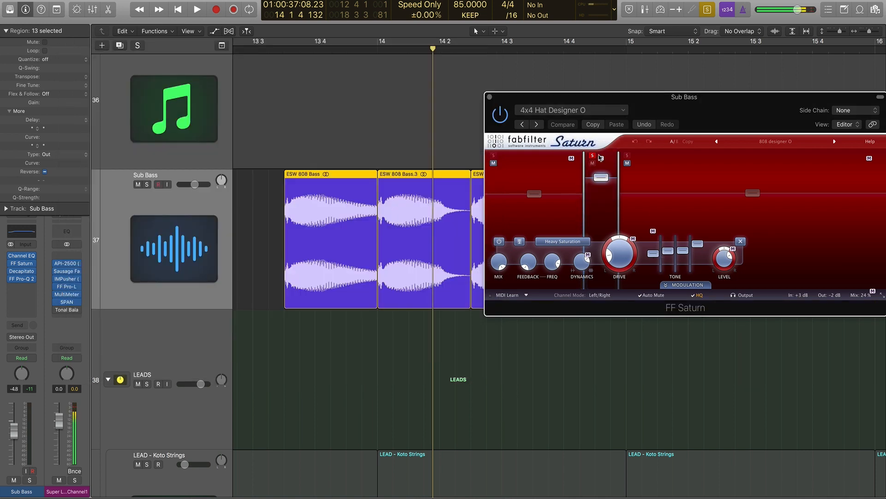
- Audition FF Saturn's middle band in and out of solo on the 808, and close the plug-in
key("space")
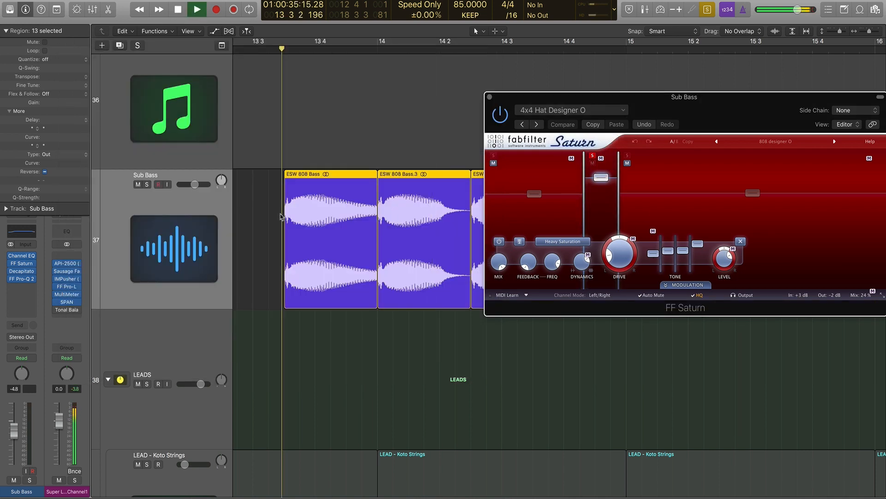
left_click(593, 155)
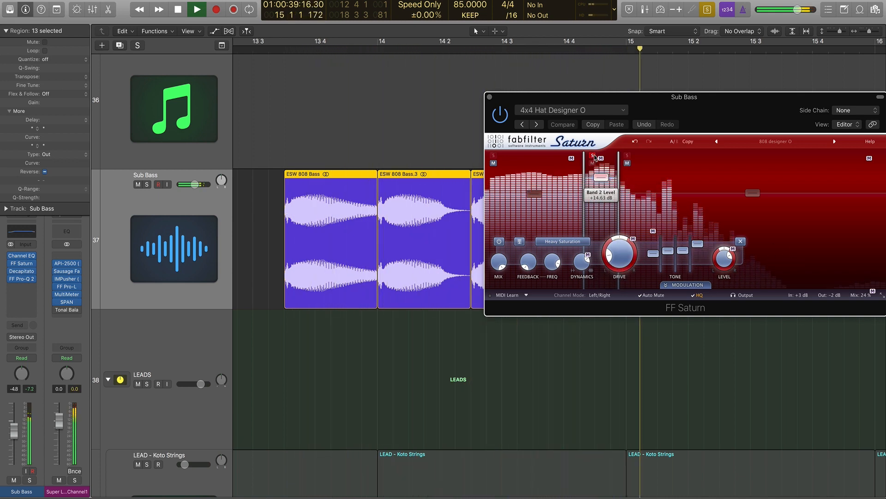
key("space")
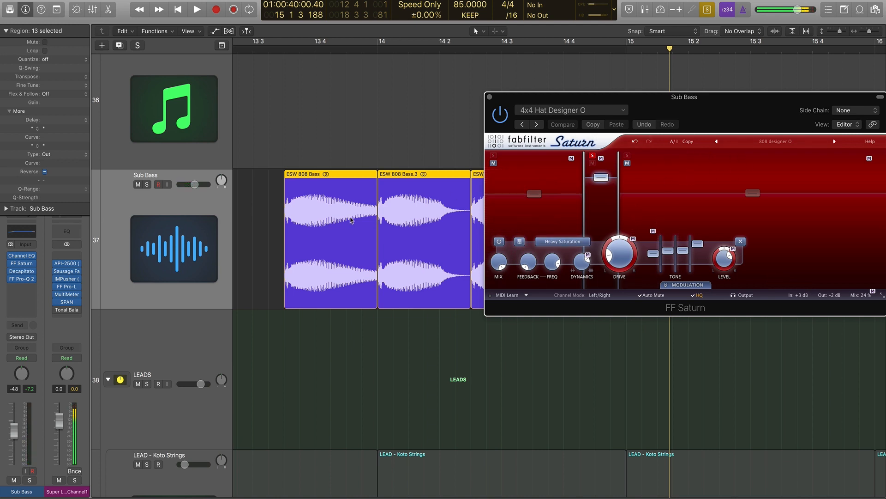
left_click(490, 97)
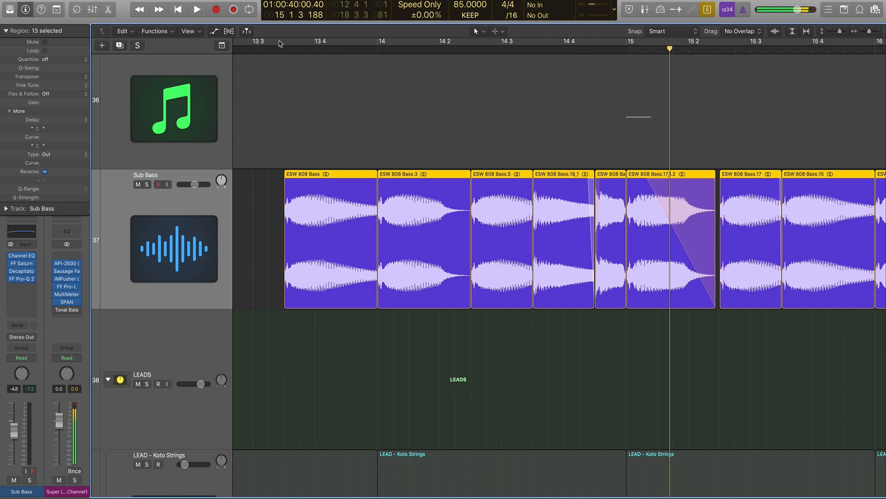
- Set a cycle range from 13 3 2 161 to 14 3 3 1 over the first 808 regions and reopen FF Saturn
left_click_drag(280, 43, 532, 43)
key("space")
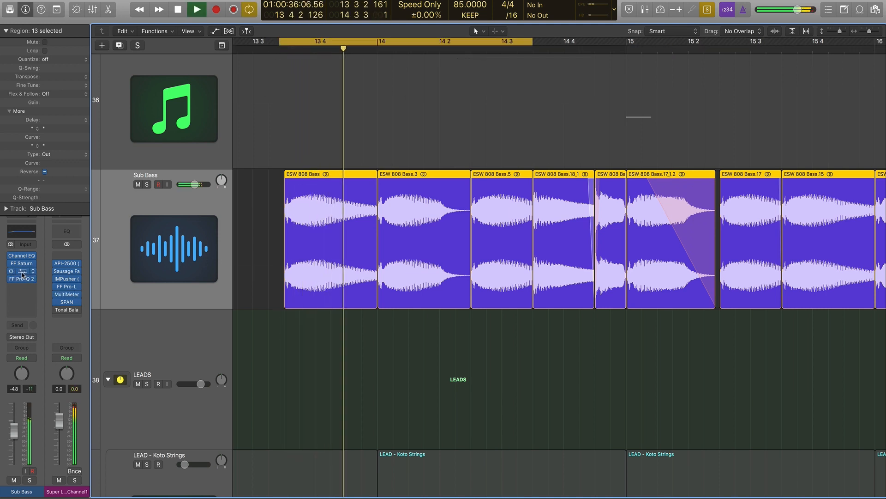
left_click(22, 271)
left_click(22, 264)
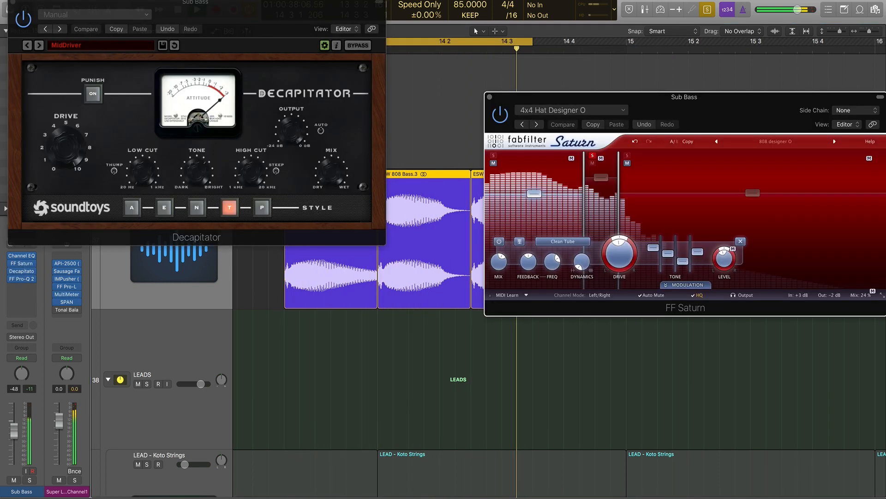
left_click(13, 2)
left_click_drag(566, 94, 484, 71)
key("space")
- Copy the FF Saturn settings, shift the middle saturation band higher in frequency, and play the loop
left_click(517, 161)
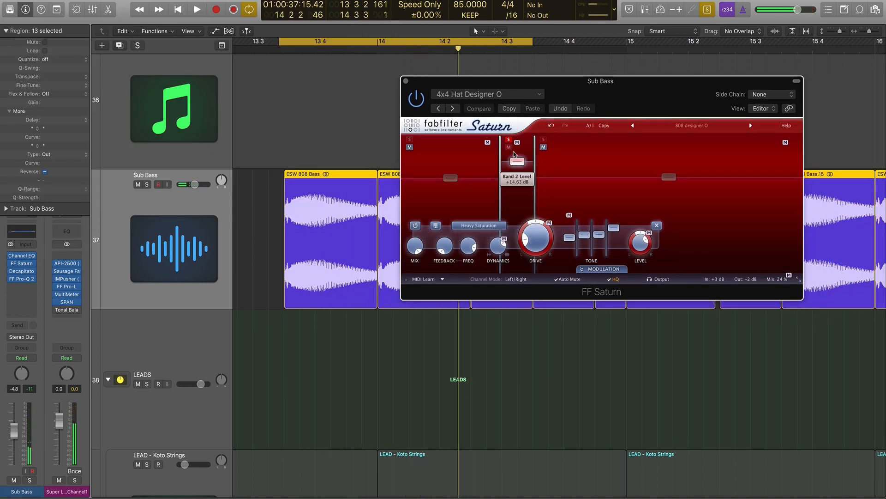
left_click(510, 110)
left_click_drag(517, 162, 609, 162)
key("space")
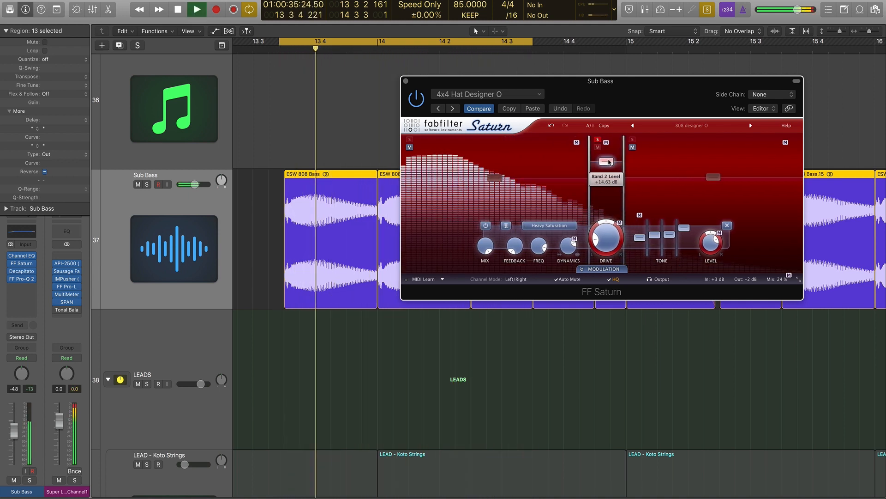
- Replay the loop with the shifted band, and paste the copied FF Saturn settings back for comparison
key("space")
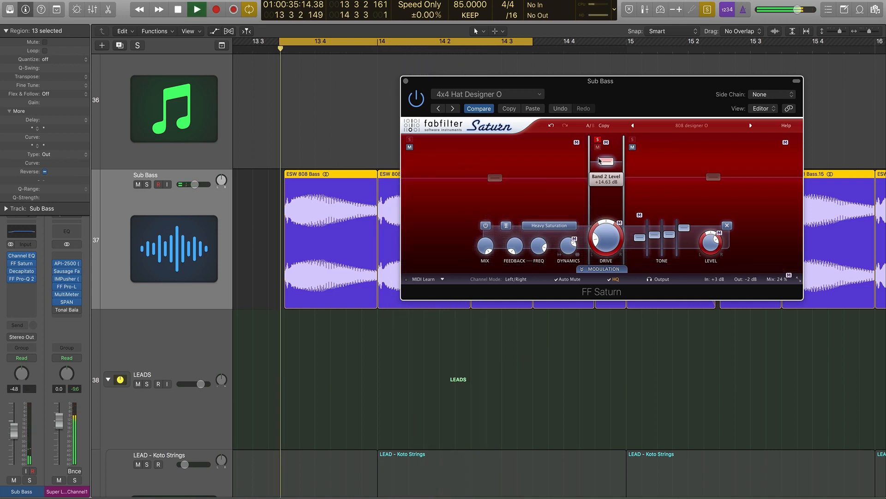
key("space")
left_click(529, 111)
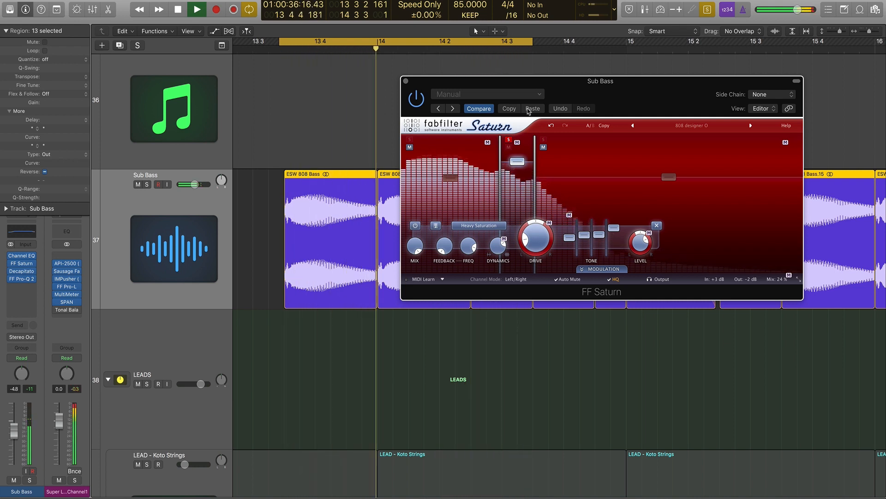
key("space")
- Move FF Saturn's middle band well up in frequency, audition the loop, and bring the band partway back down
left_click_drag(518, 162, 610, 164)
key("space")
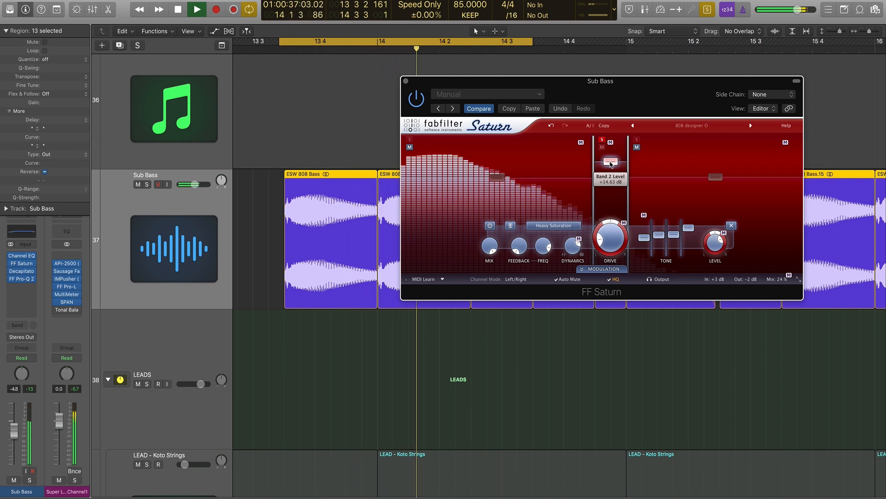
key("space")
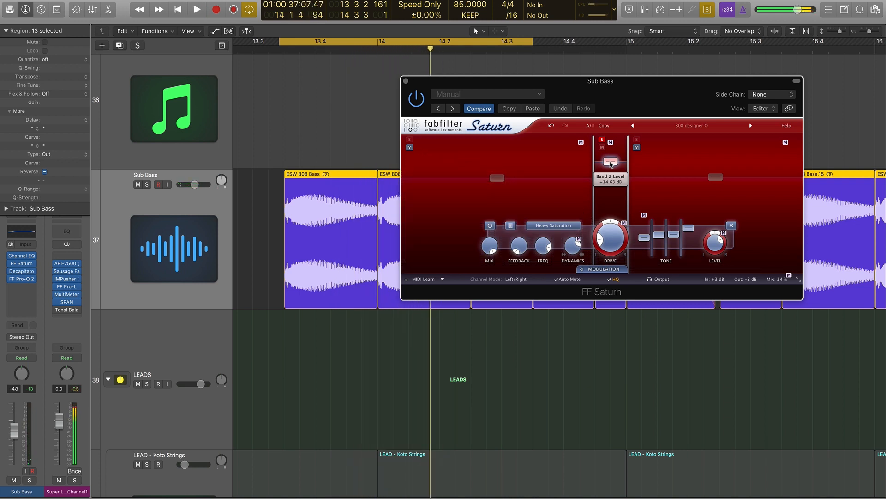
left_click_drag(610, 163, 566, 163)
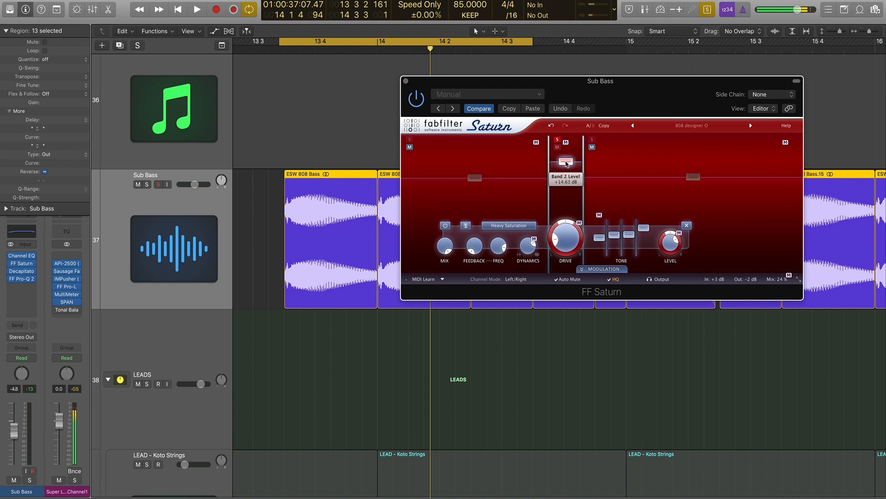